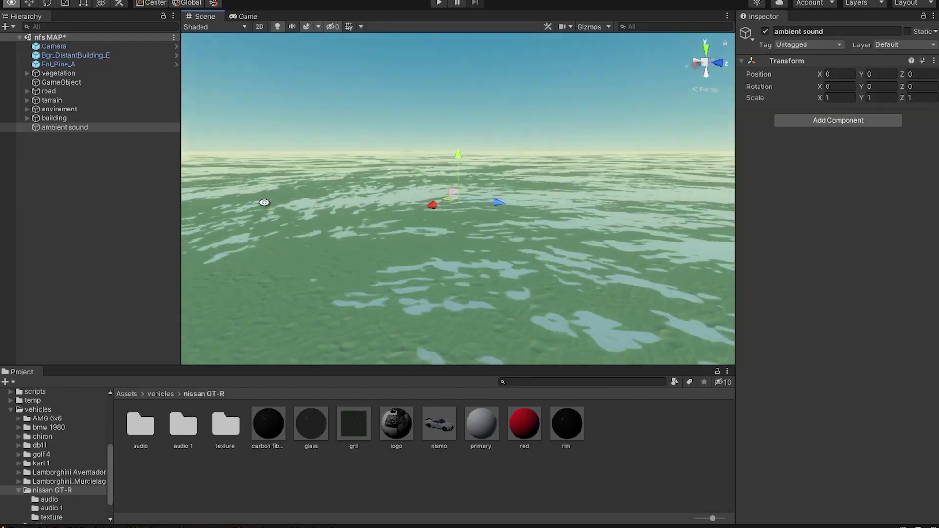
Step: Add an Audio Source component to the ambient sound object and assign the ambient clip from imports/AUDIO as its AudioClip
right_click_drag(262, 203, 390, 235)
left_click(827, 121)
type("aud")
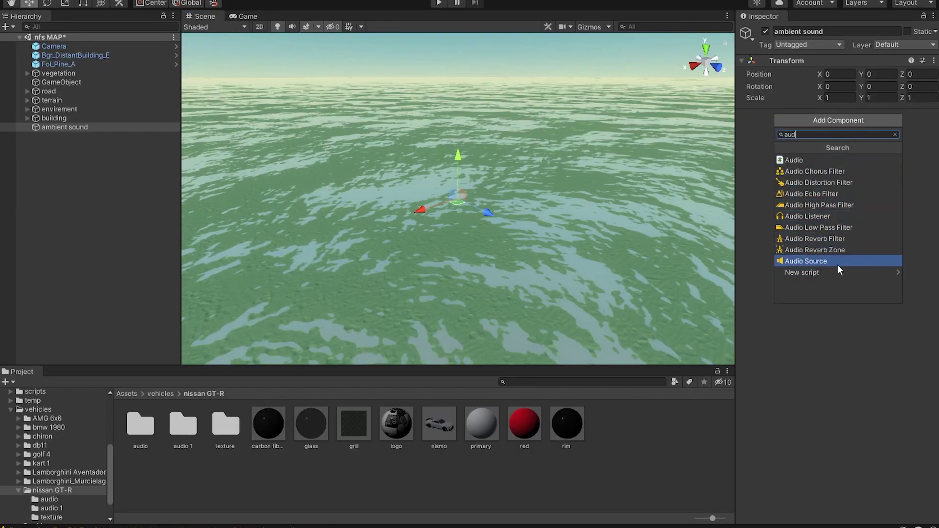
left_click(814, 261)
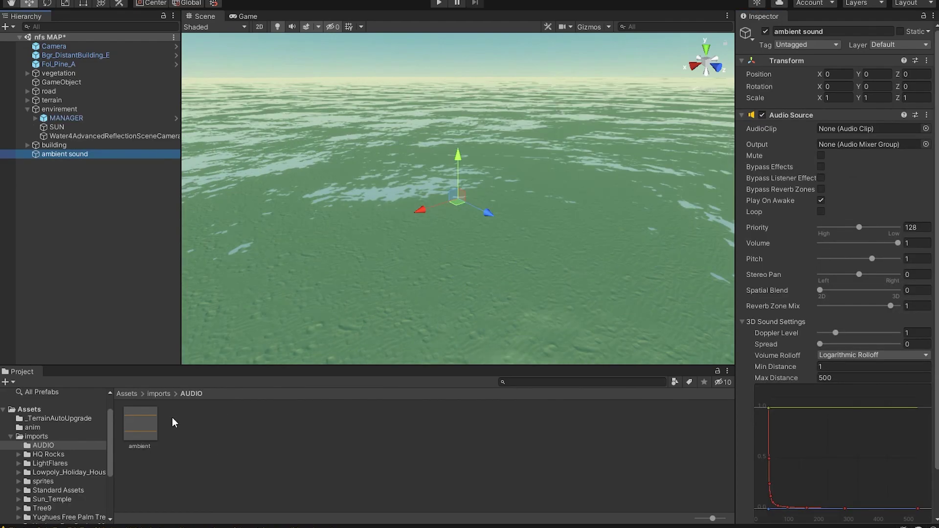
left_click(144, 423)
left_click_drag(144, 423, 834, 131)
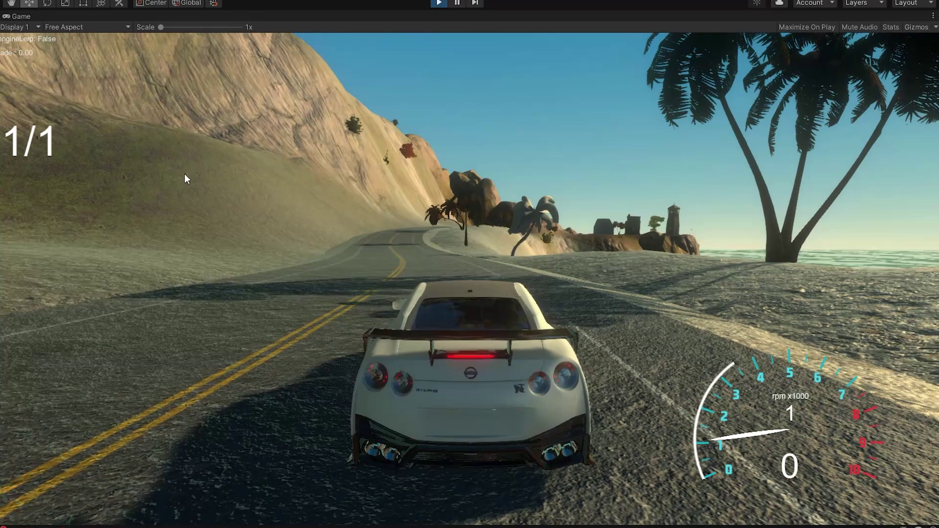
Step: Test-drive the Nissan GT-R along the coastal road in play mode, accelerating and braking to check the sound
key("w")
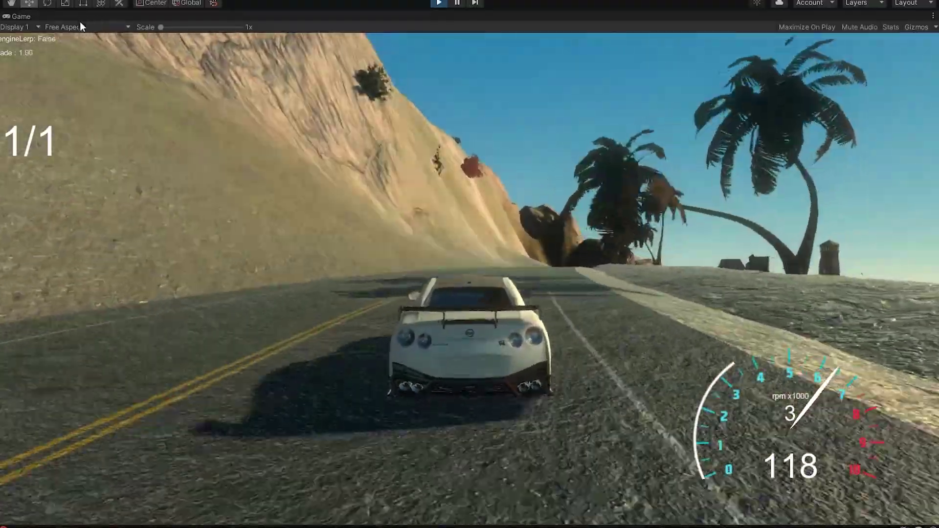
left_click(80, 26)
left_click(438, 186)
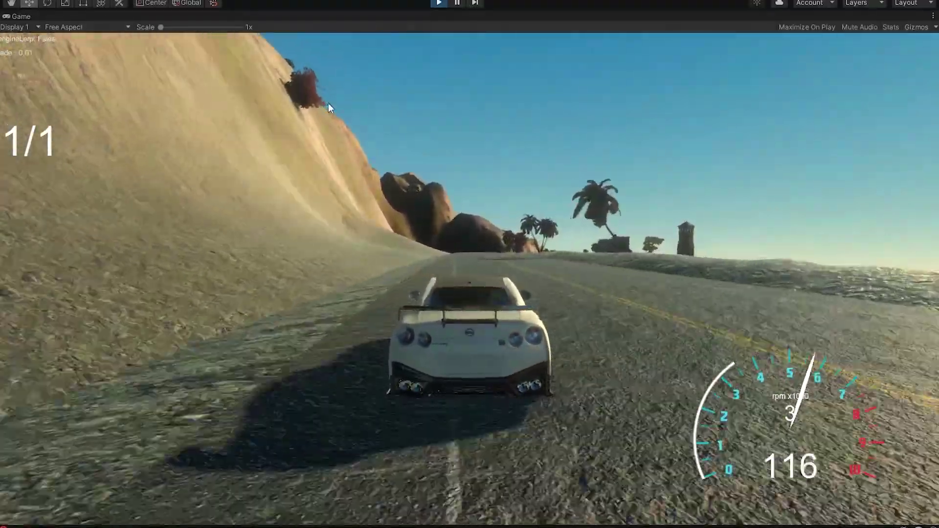
key("s")
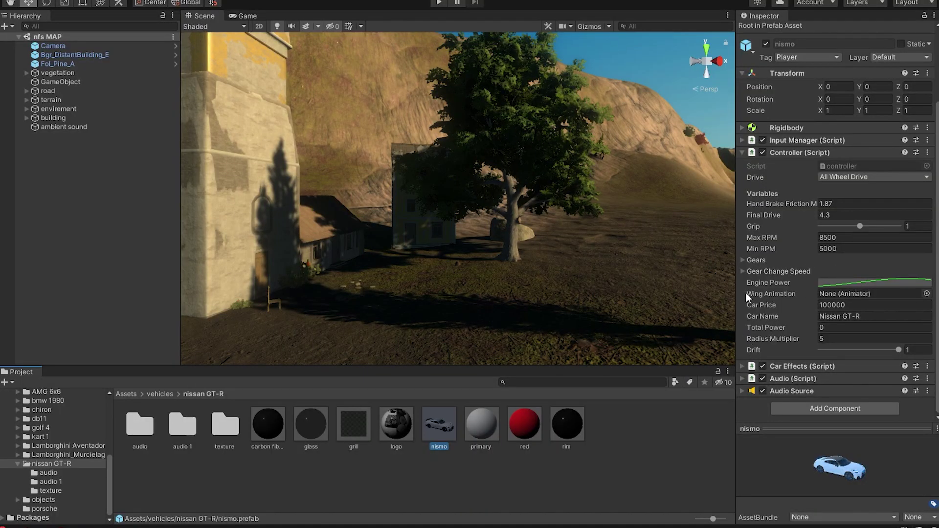
Step: Open the nismo prefab's Engine Power curve and examine the engineRPM and totalPower formulas in calculateEnginePower in controller.cs
left_click(842, 286)
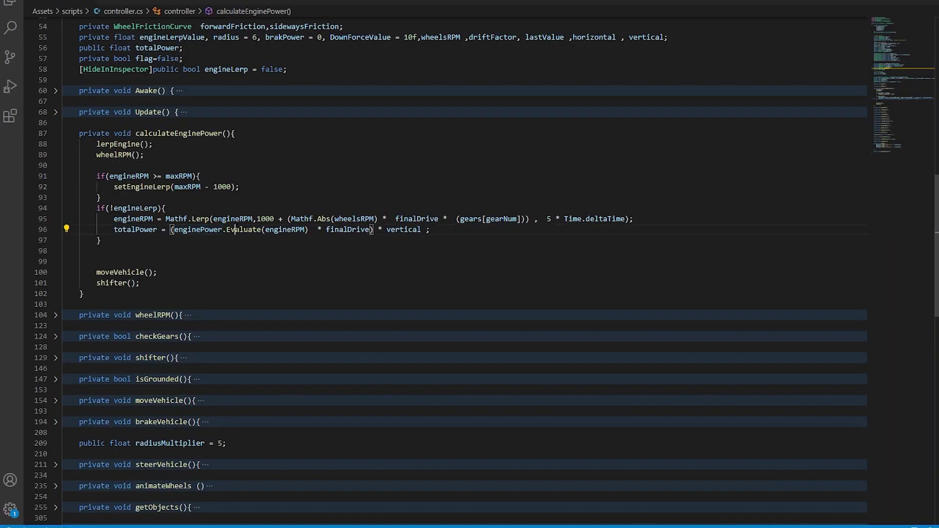
left_click(262, 229)
left_click(203, 229)
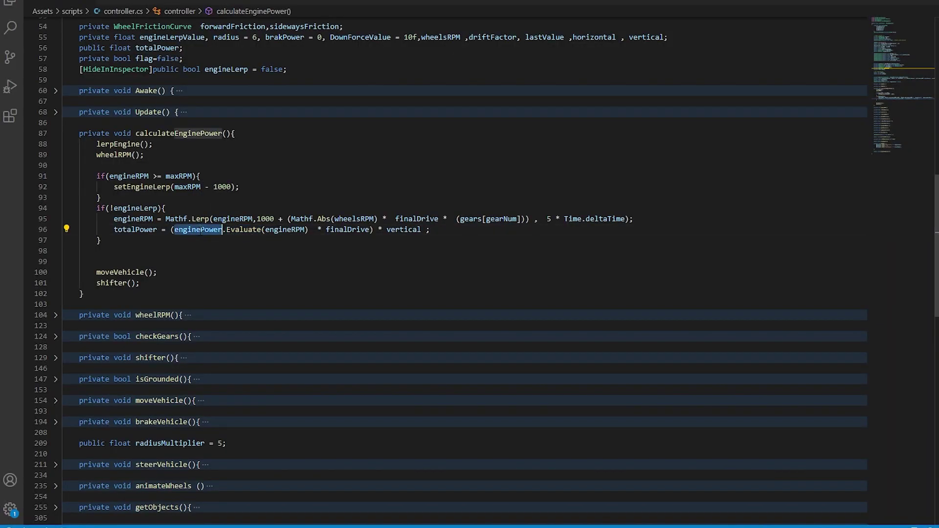
scroll(203, 230, "up", 1)
double_click(139, 258)
left_click_drag(459, 247, 525, 247)
left_click(482, 259)
left_click_drag(456, 247, 529, 247)
left_click_drag(395, 247, 440, 247)
left_click_drag(546, 247, 625, 247)
left_click(207, 247)
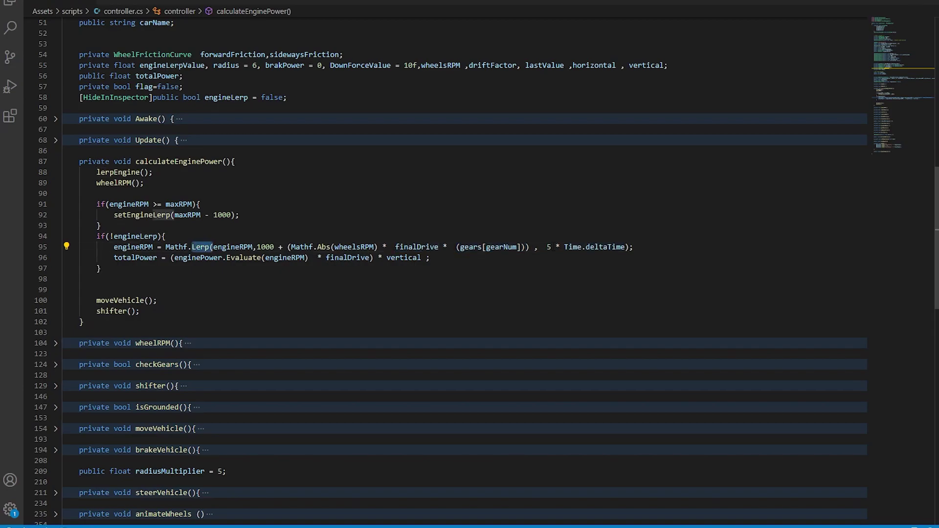
left_click(548, 247)
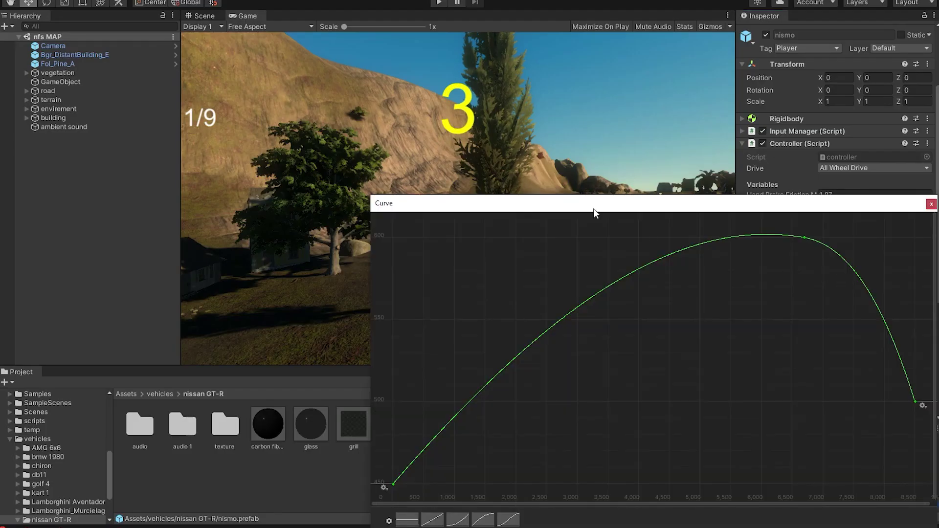
Step: Set the value of the Engine Power curve's first key, at time 0, to 80
left_click_drag(594, 208, 349, 146)
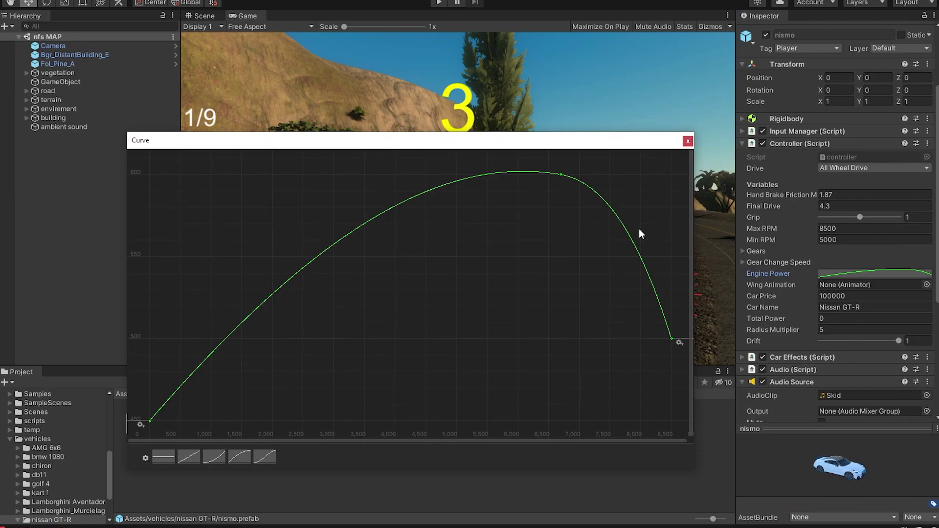
left_click_drag(215, 145, 208, 90)
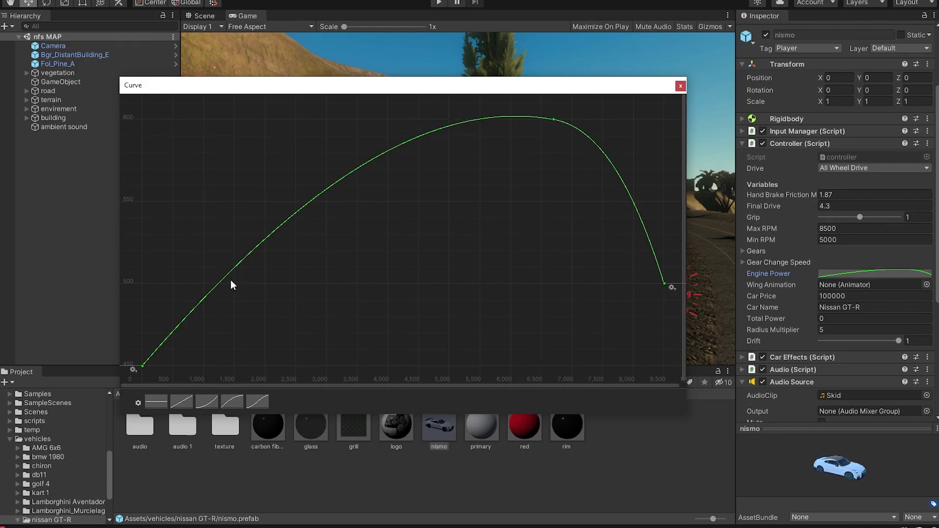
scroll(265, 286, "down", 6)
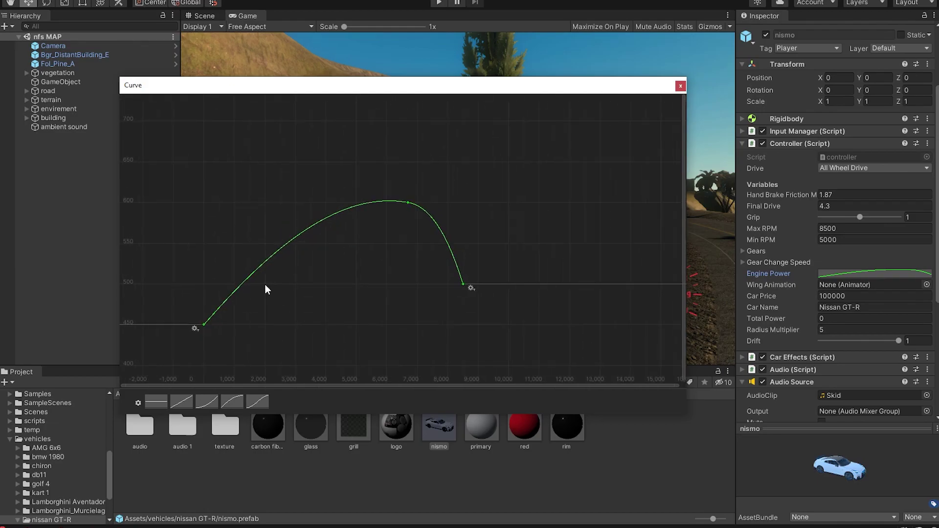
scroll(265, 286, "down", 2)
scroll(348, 254, "down", 4)
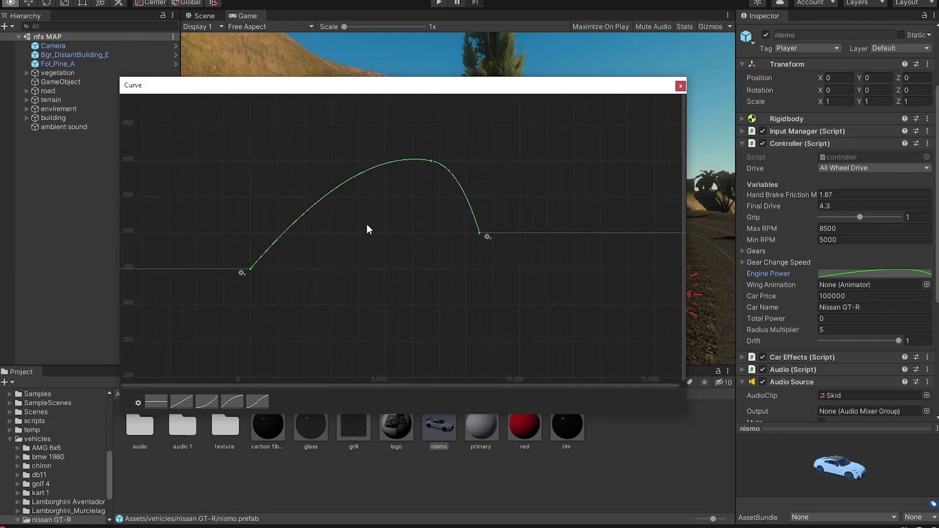
right_click(297, 251)
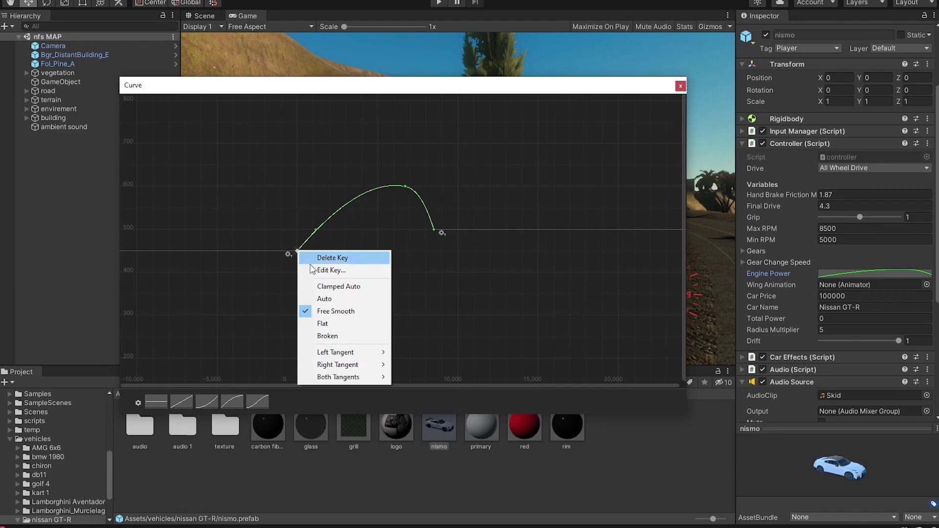
left_click(330, 270)
left_click(320, 265)
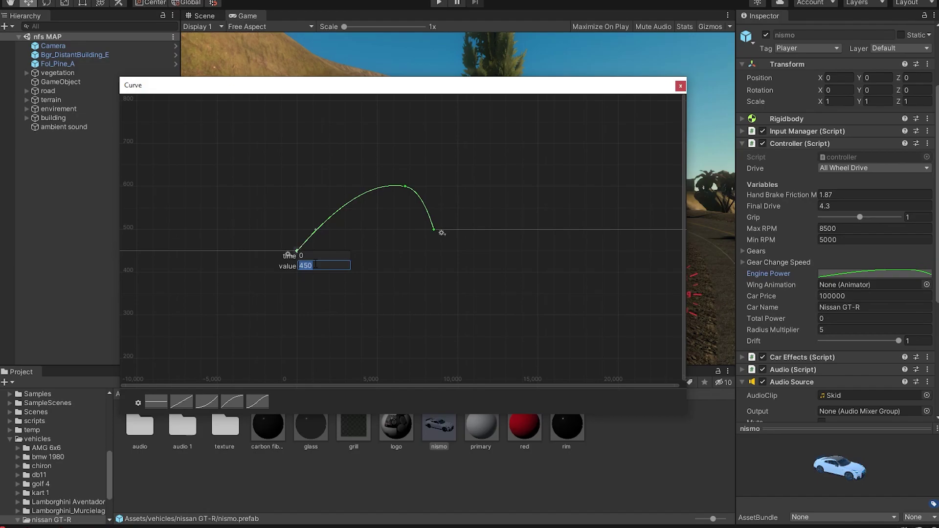
key("BackSpace")
type("80")
key("Return")
scroll(340, 178, "down", 6)
left_click(385, 185)
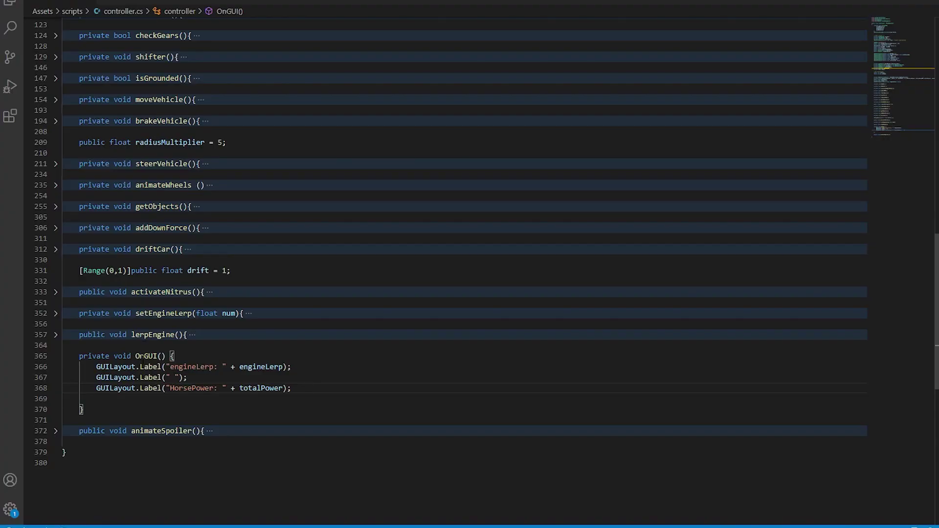
Step: Review the OnGUI labels in controller.cs, and drive the car in play mode to check the HorsePower readout
left_click(147, 356)
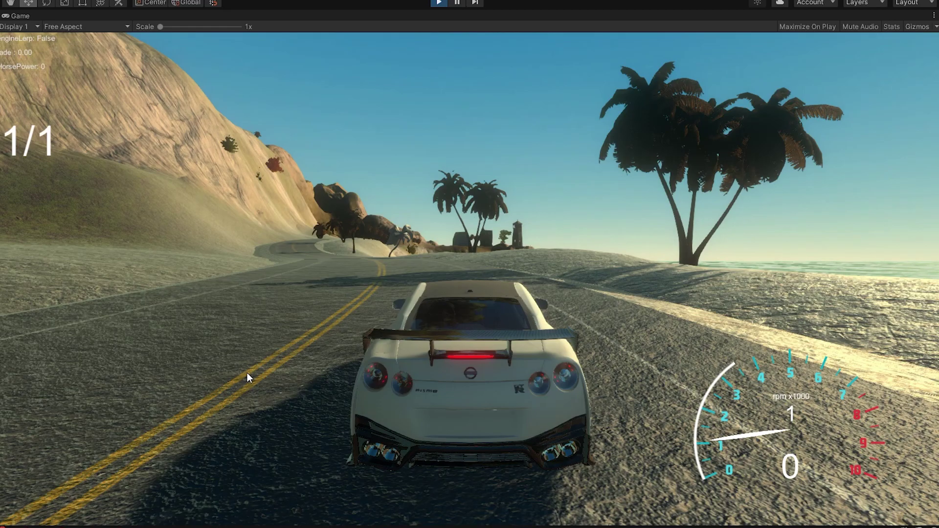
key("w")
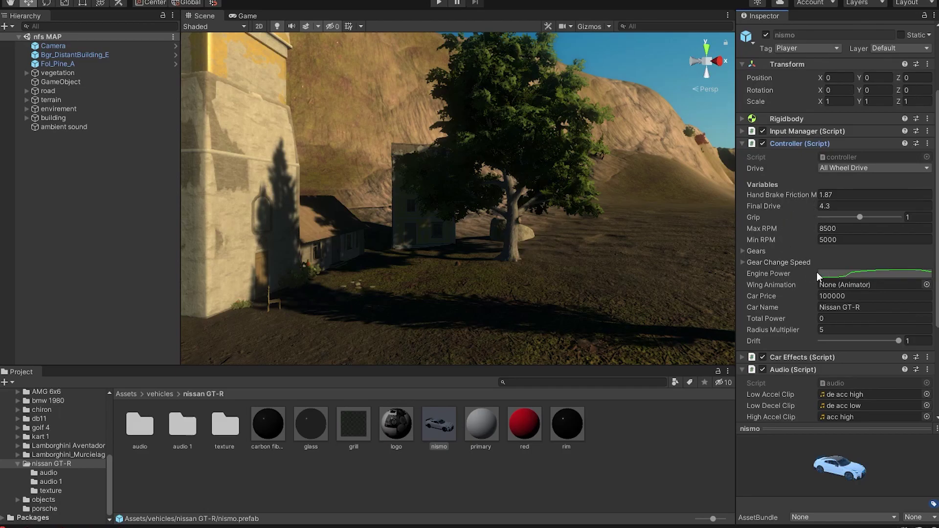
Step: Examine the audio clip and audio source declarations in audio.cs, and look into the imported Standard Assets folder
scroll(856, 272, "down", 5)
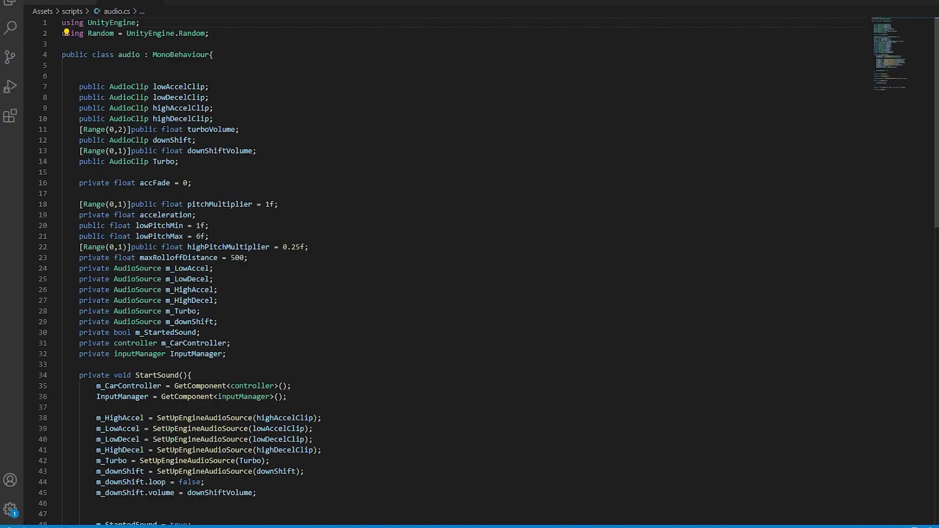
left_click_drag(63, 65, 161, 129)
double_click(130, 55)
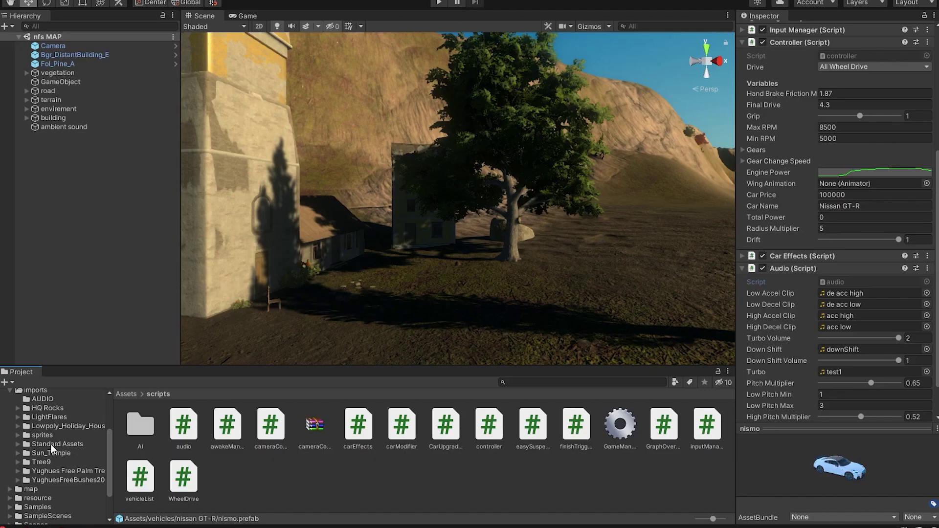
left_click(33, 443)
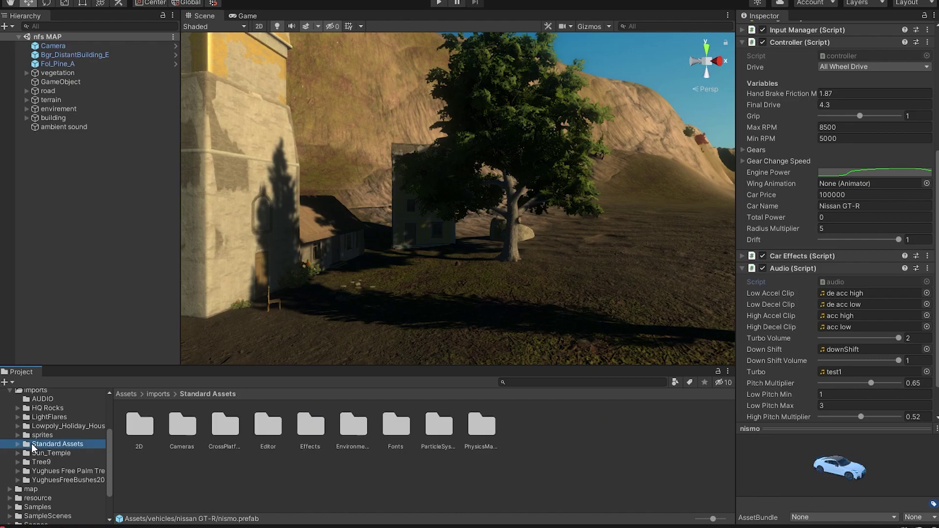
key("alt+Tab")
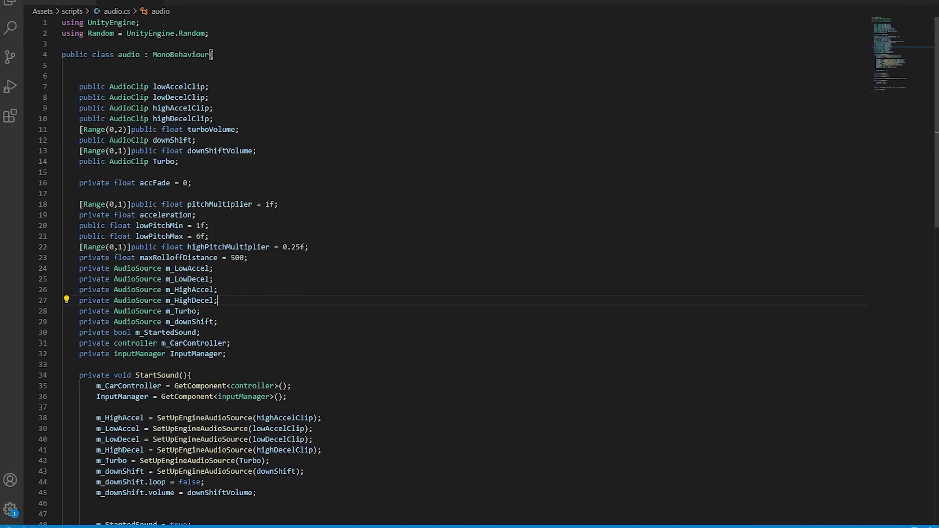
left_click_drag(166, 312, 213, 322)
Step: Examine the pitch and volume fade calculations that audio.cs applies to the acceleration, deceleration and turbo sources
scroll(169, 322, "down", 1)
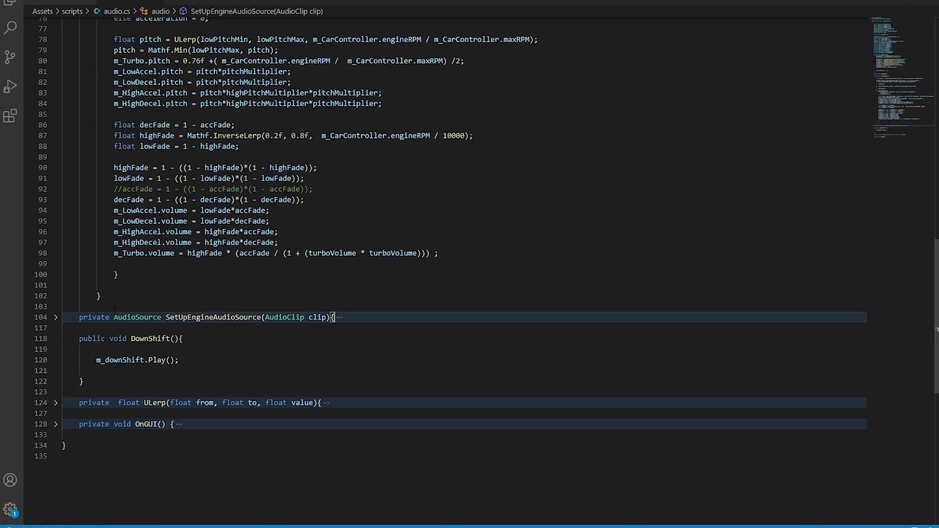
scroll(445, 272, "up", 4)
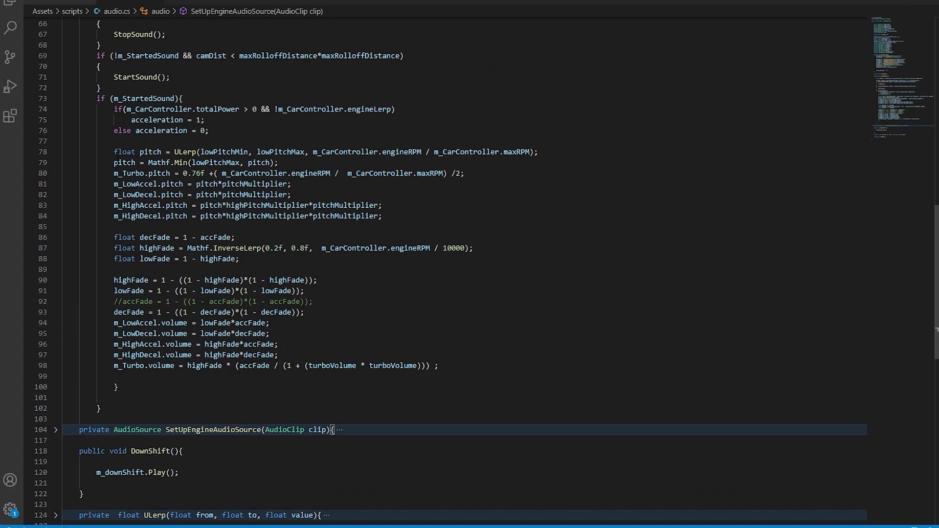
left_click_drag(113, 152, 131, 376)
left_click(195, 312)
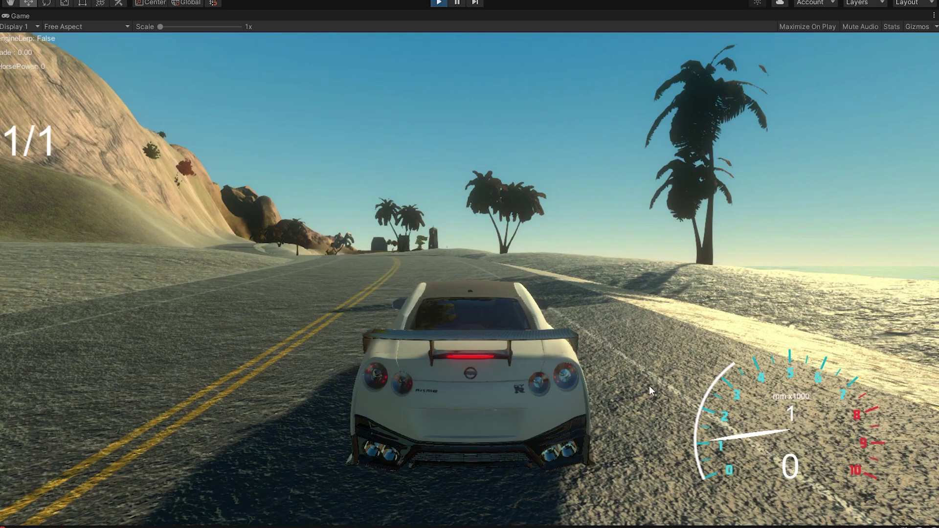
Step: Accelerate the car from standstill through the gears in play mode to check the engine power and engine sound
key("w")
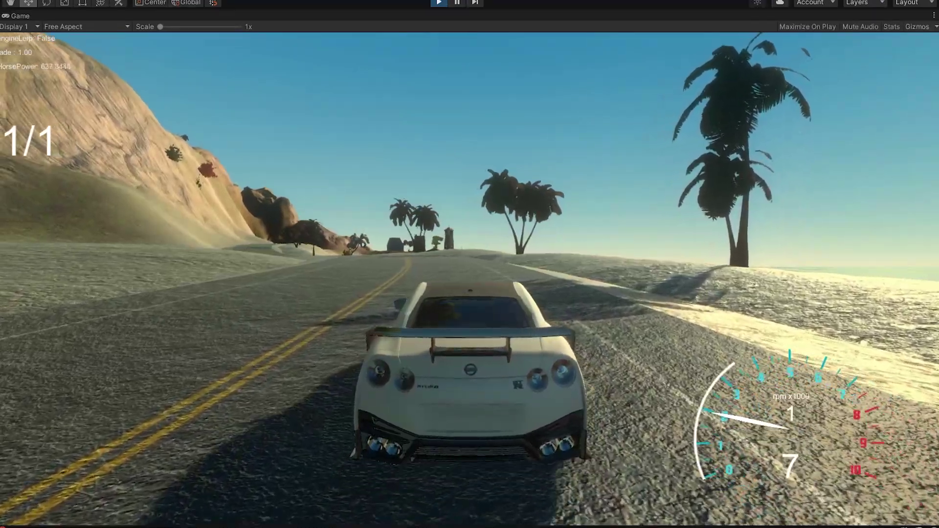
key("w")
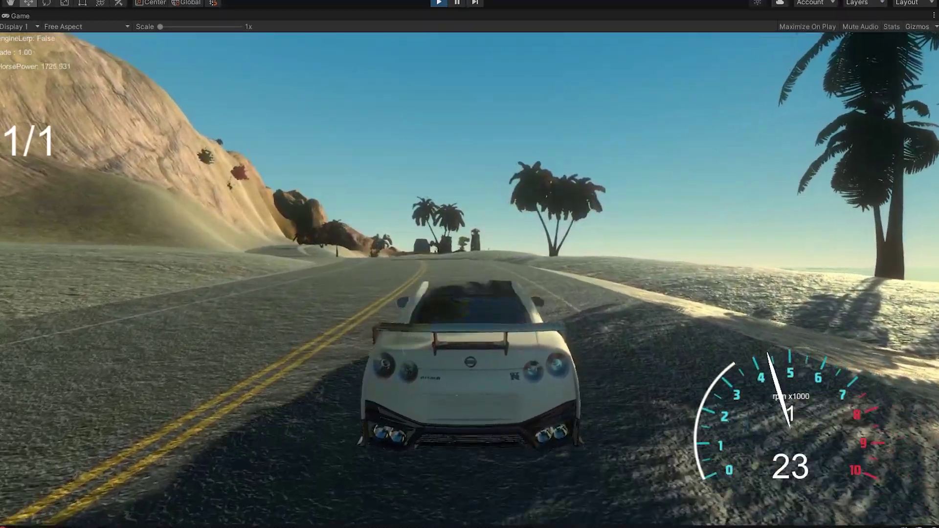
key("w")
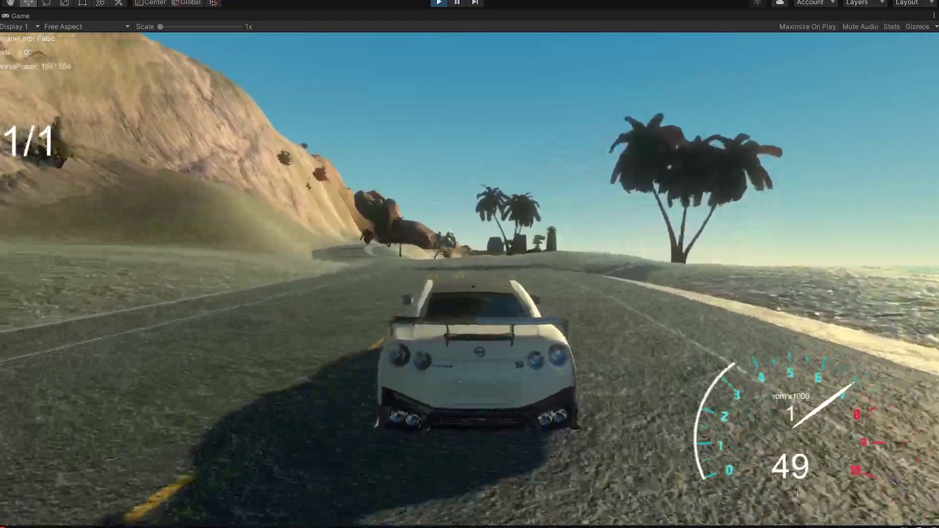
key("w")
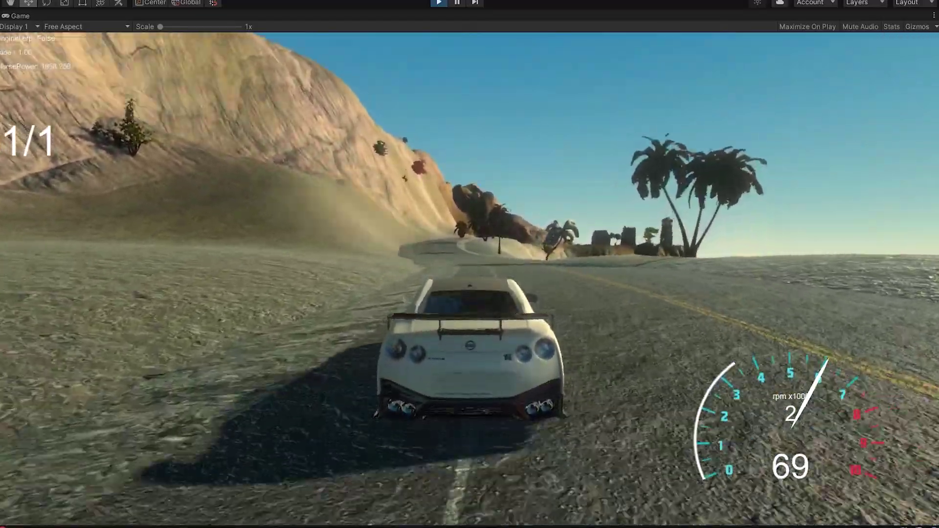
key("w")
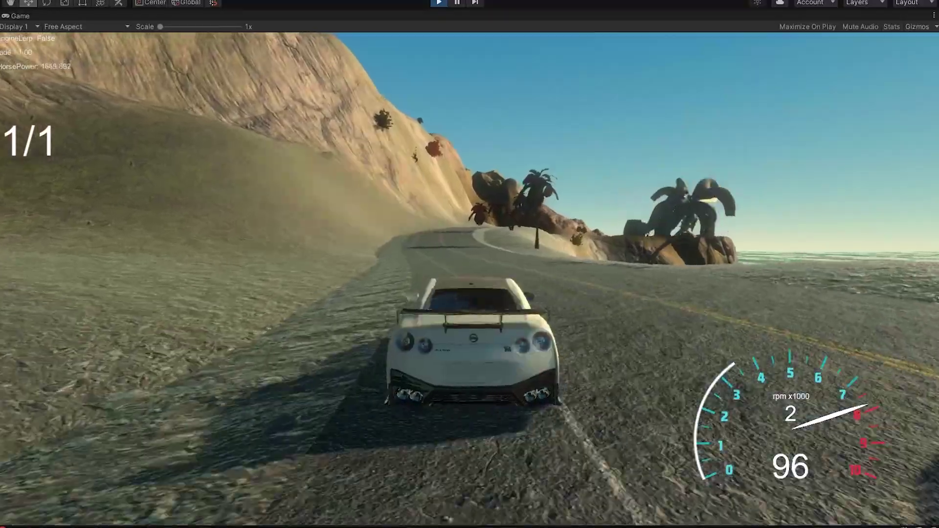
key("w")
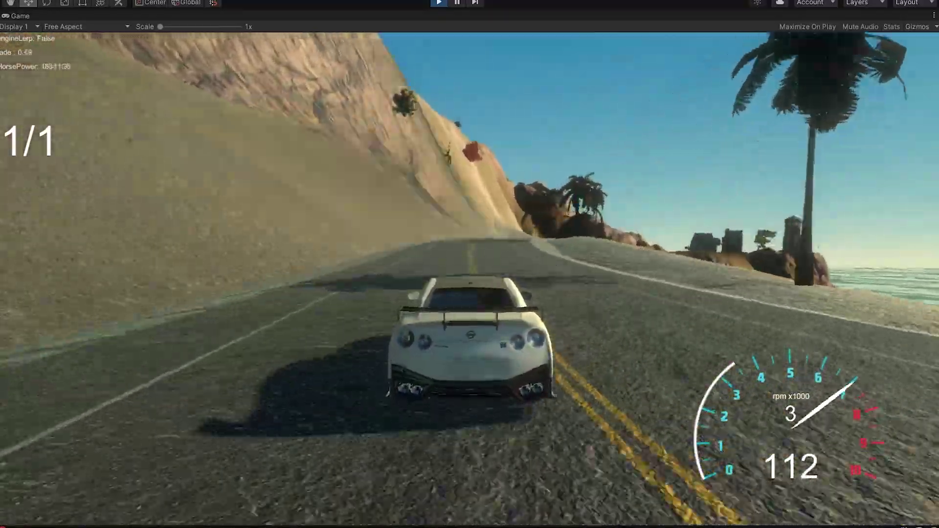